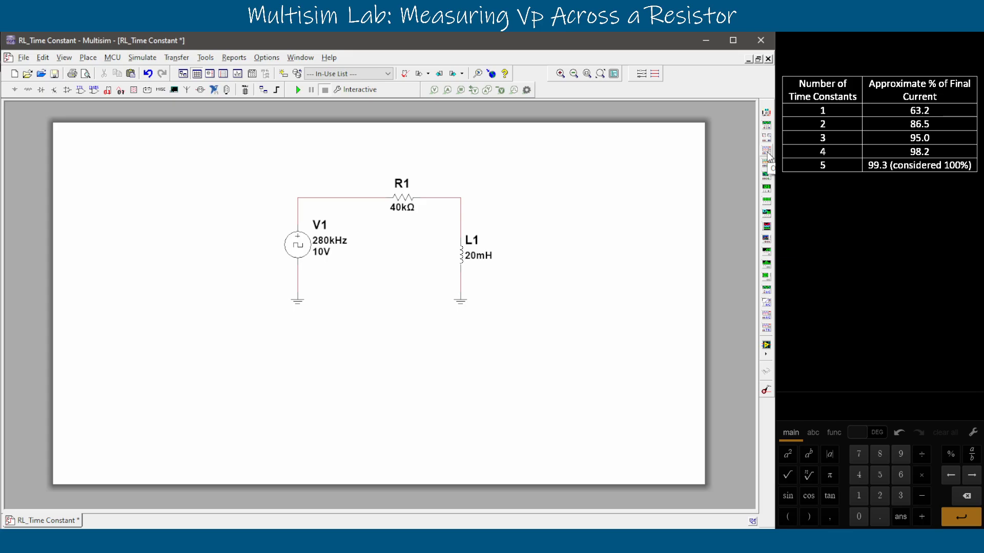
Place a two-channel oscilloscope on the schematic above and to the right of the RL circuit
{"action": "left_click", "coordinate": [143, 57]}
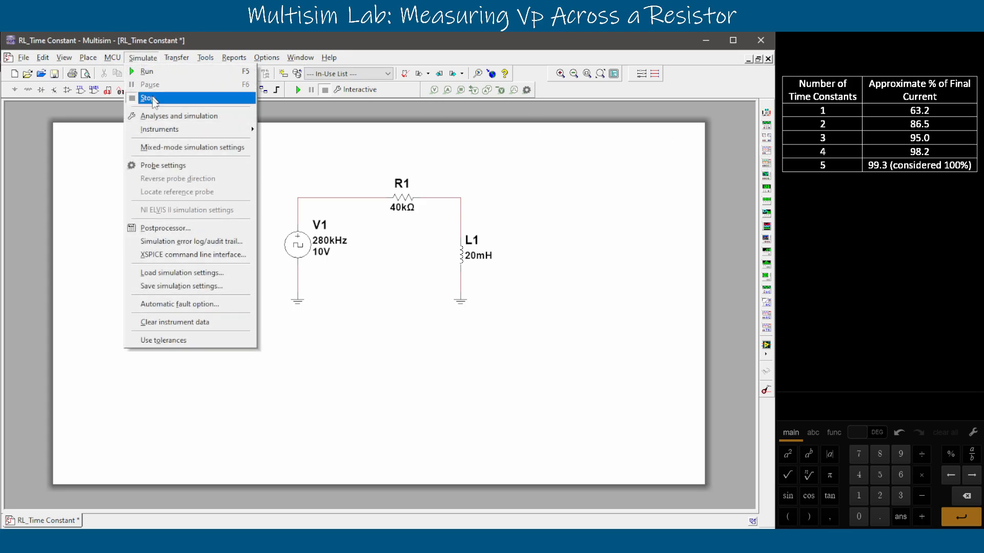
{"action": "mouse_move", "coordinate": [156, 129]}
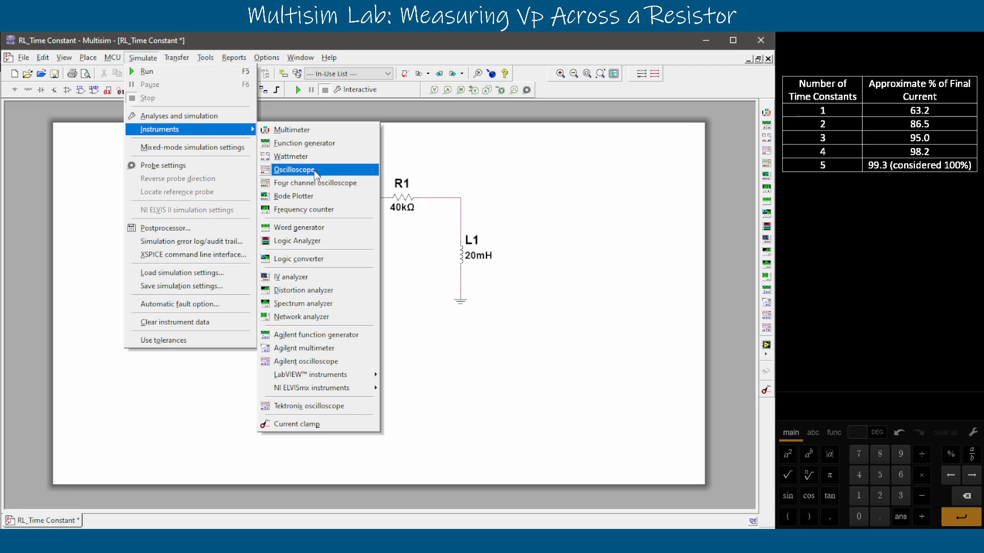
{"action": "left_click", "coordinate": [357, 172]}
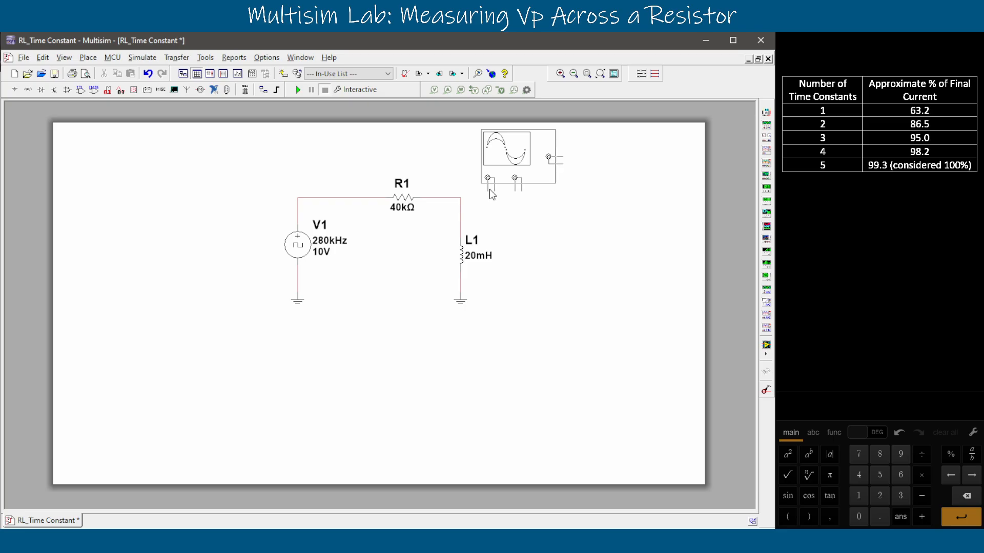
{"action": "left_click", "coordinate": [497, 191]}
Wire the oscilloscope's channel A positive terminal to the node at the top of source V1
{"action": "left_click", "coordinate": [495, 172]}
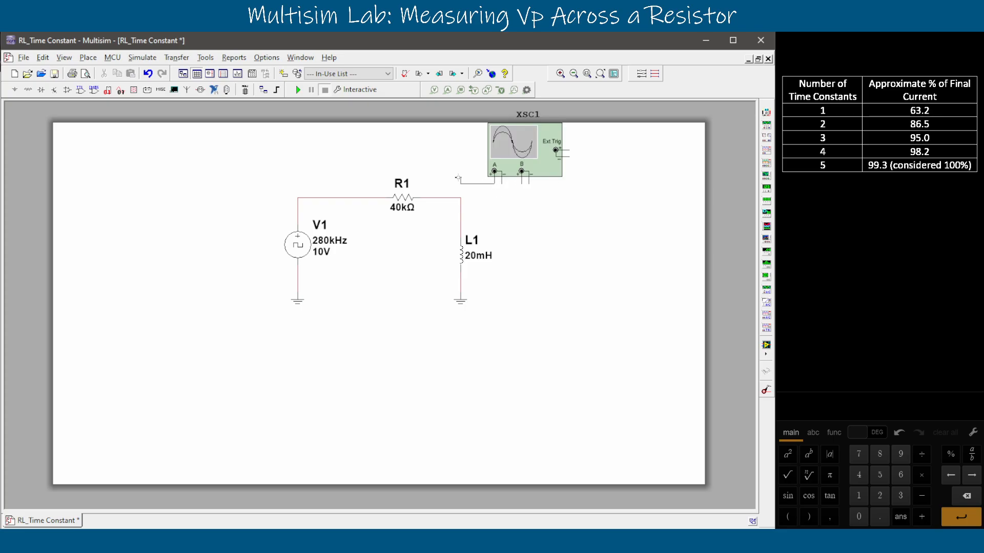
{"action": "key", "text": "Escape"}
{"action": "left_click", "coordinate": [494, 172]}
{"action": "left_click", "coordinate": [298, 211]}
{"action": "left_click", "coordinate": [297, 218]}
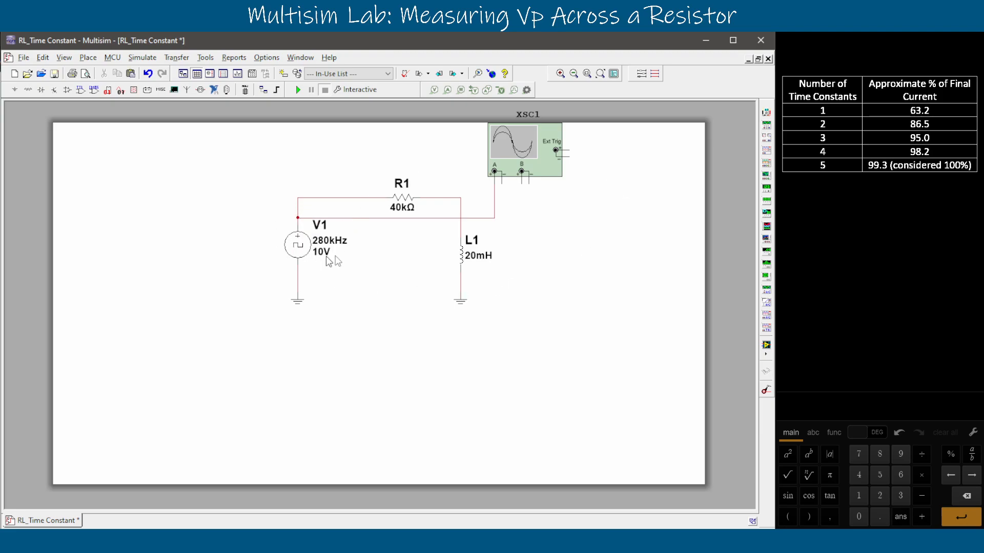
Wire the oscilloscope's channel A negative terminal to the ground-side wire below inductor L1
{"action": "left_click", "coordinate": [502, 183]}
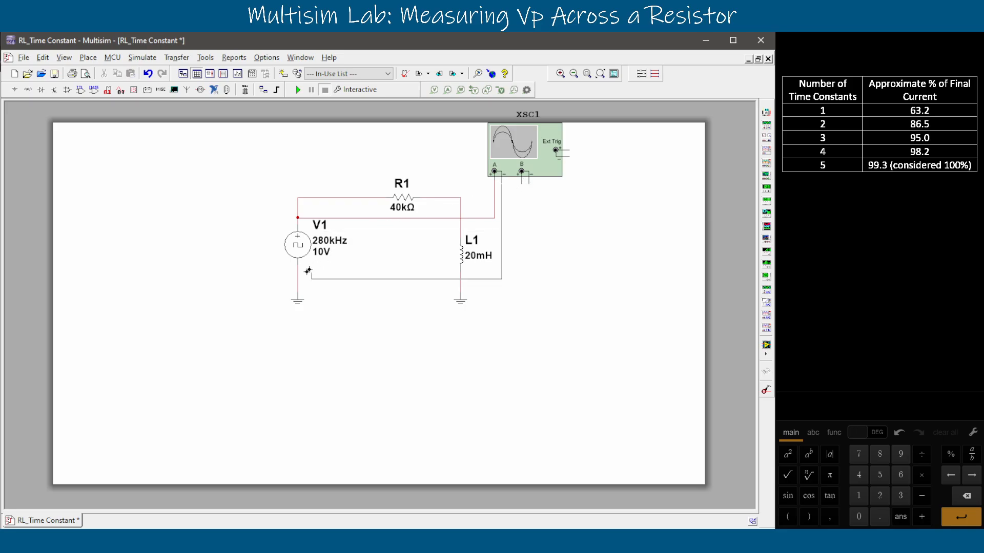
{"action": "left_click", "coordinate": [297, 279]}
{"action": "left_click", "coordinate": [461, 279]}
{"action": "left_click", "coordinate": [461, 278]}
Connect oscilloscope channel B across resistor R1, with positive on the source side and negative on the inductor side
{"action": "left_click", "coordinate": [521, 172]}
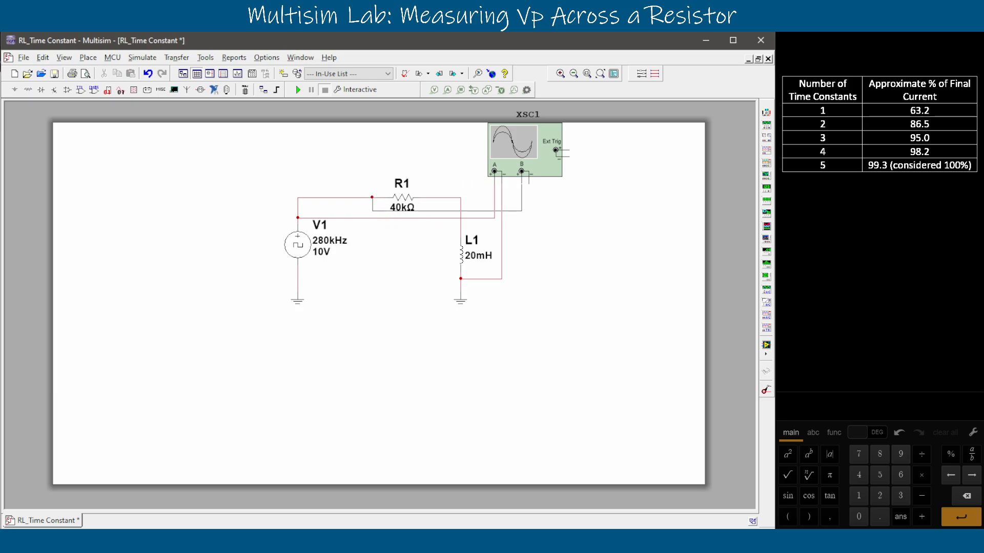
{"action": "left_click", "coordinate": [528, 175]}
{"action": "left_click", "coordinate": [434, 196]}
Change the colour of the channel B positive wire segment to blue
{"action": "left_click", "coordinate": [522, 207]}
{"action": "right_click", "coordinate": [522, 207]}
{"action": "left_click", "coordinate": [546, 226]}
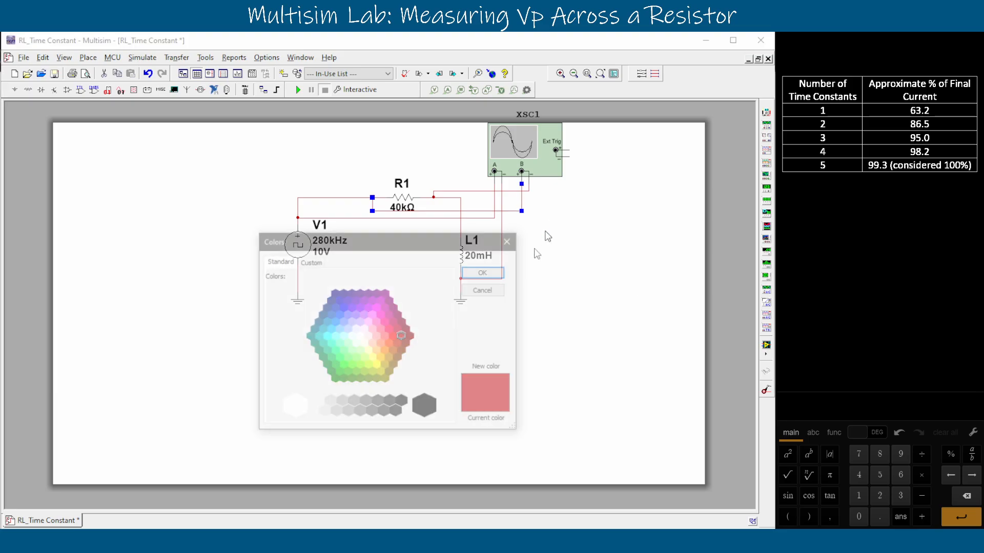
{"action": "left_click", "coordinate": [330, 325]}
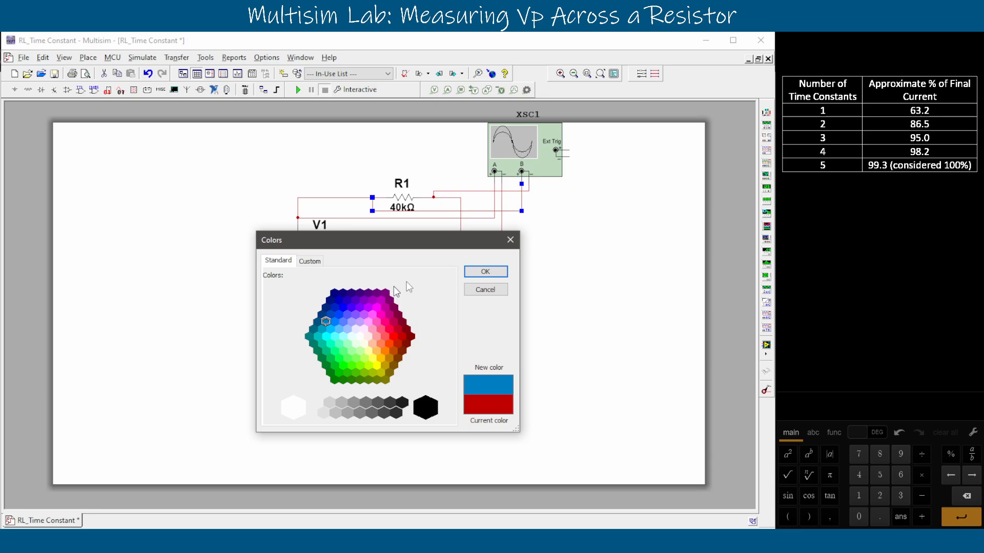
{"action": "left_click", "coordinate": [485, 272]}
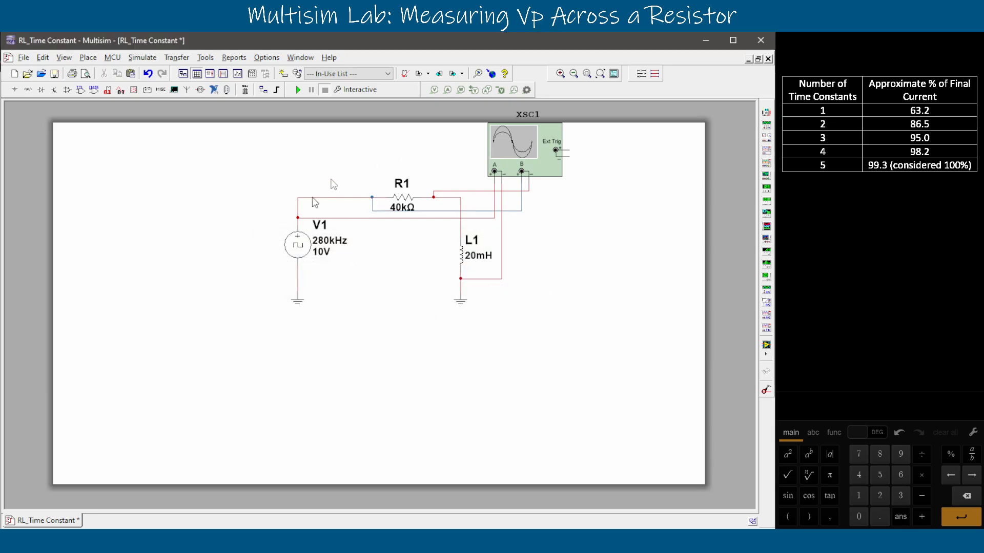
Open the oscilloscope's display over the schematic and run the simulation
{"action": "double_click", "coordinate": [520, 169]}
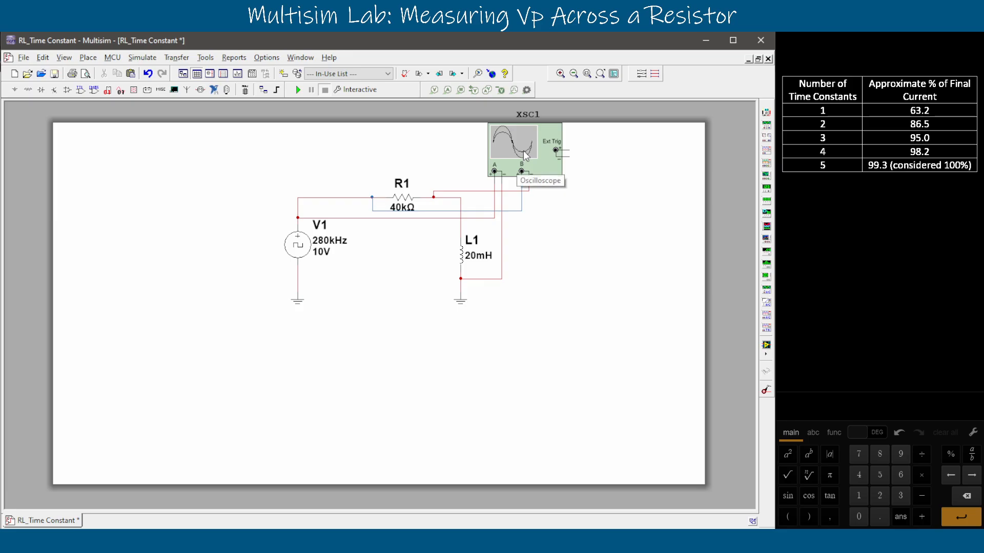
{"action": "left_click_drag", "start_coordinate": [363, 218], "coordinate": [298, 189]}
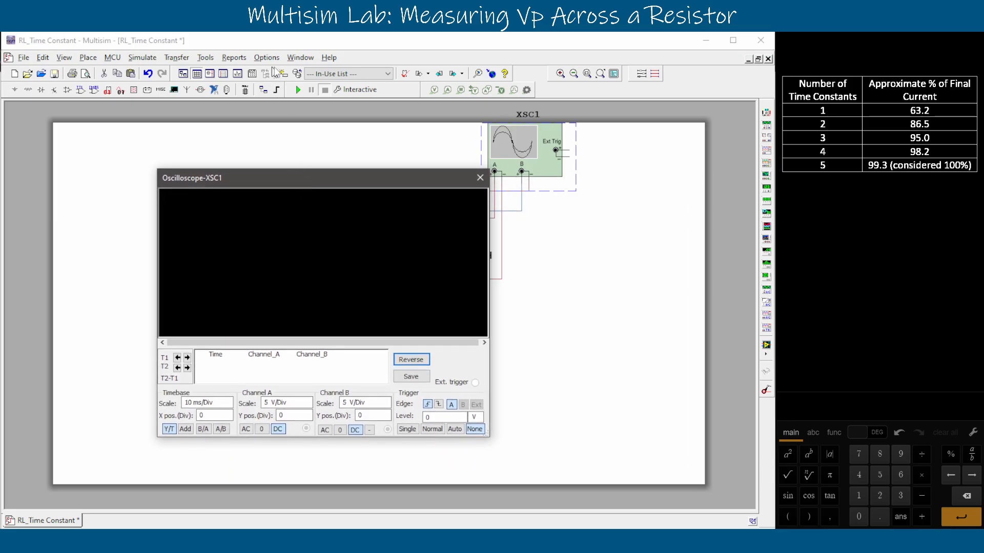
{"action": "key", "text": "F5"}
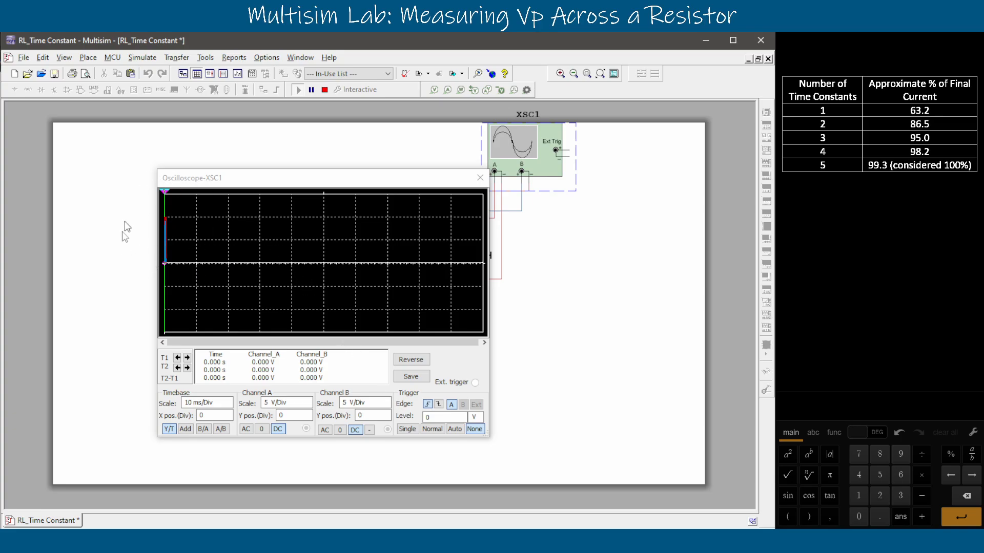
Reduce the oscilloscope's timebase scale to 1 us/Div
{"action": "left_click", "coordinate": [229, 407]}
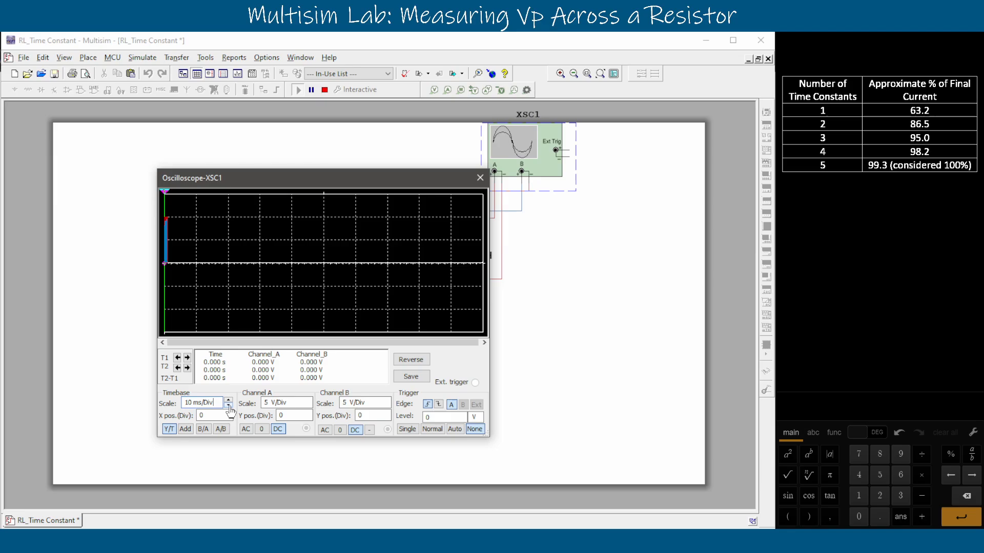
{"action": "left_click", "coordinate": [228, 406]}
{"action": "left_click", "coordinate": [229, 406]}
{"action": "left_click", "coordinate": [228, 406]}
{"action": "left_click", "coordinate": [229, 406]}
{"action": "left_click", "coordinate": [229, 407]}
{"action": "left_click", "coordinate": [229, 406]}
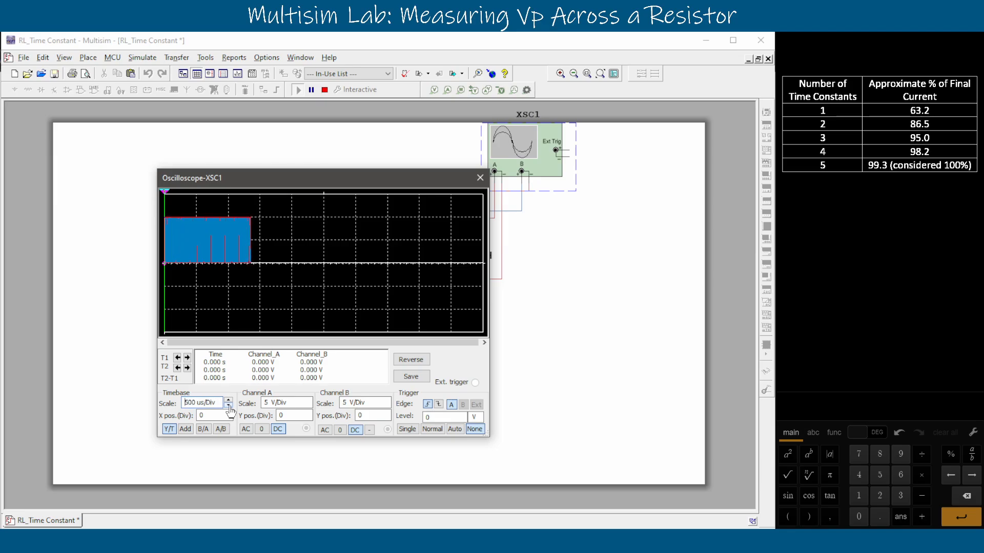
{"action": "left_click", "coordinate": [229, 406]}
{"action": "left_click", "coordinate": [229, 406]}
{"action": "left_click", "coordinate": [229, 406]}
{"action": "left_click", "coordinate": [229, 406]}
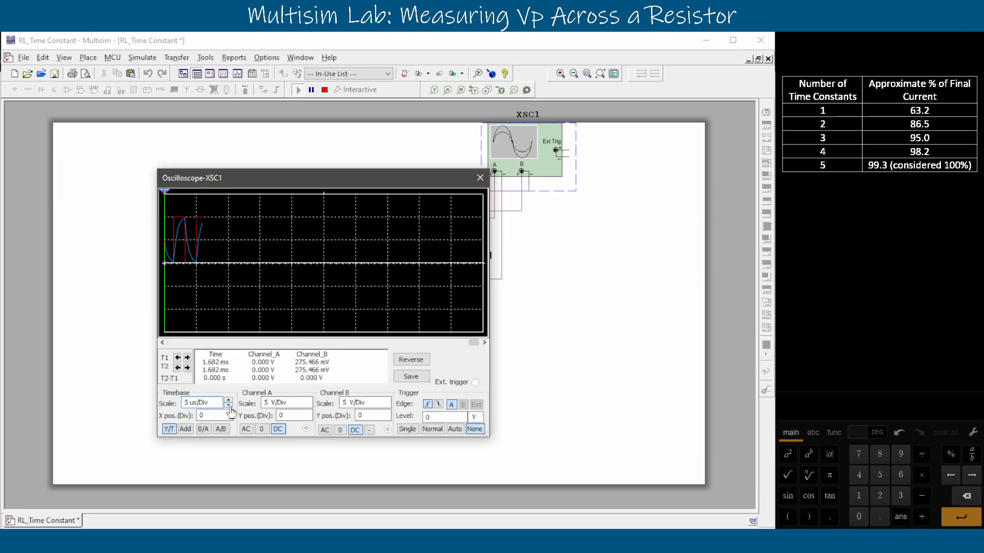
{"action": "left_click", "coordinate": [228, 406]}
{"action": "left_click", "coordinate": [228, 406]}
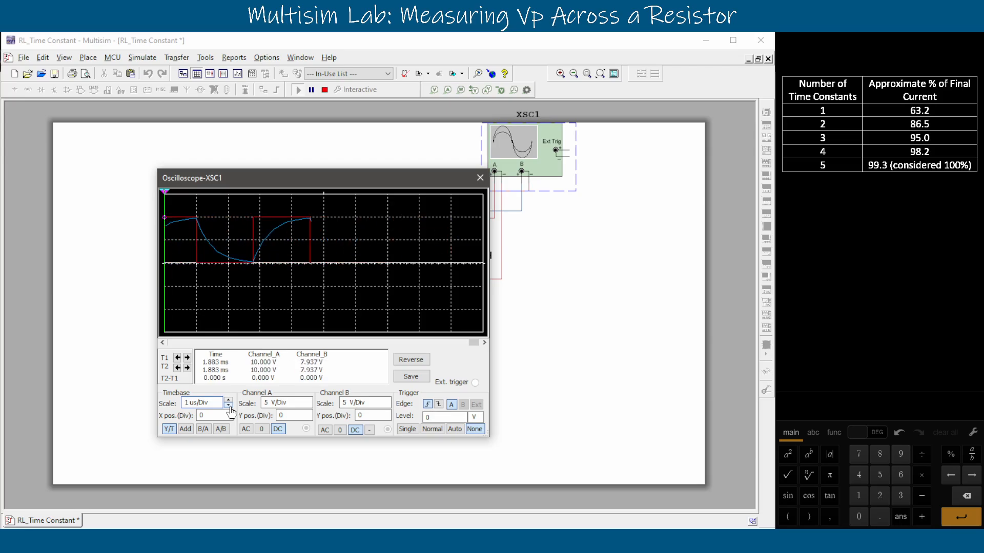
Stop the simulation and display earlier full waveform cycles, with the oscilloscope window moved clear of resistor R1
{"action": "left_click", "coordinate": [325, 91]}
{"action": "left_click_drag", "start_coordinate": [476, 342], "coordinate": [322, 345]}
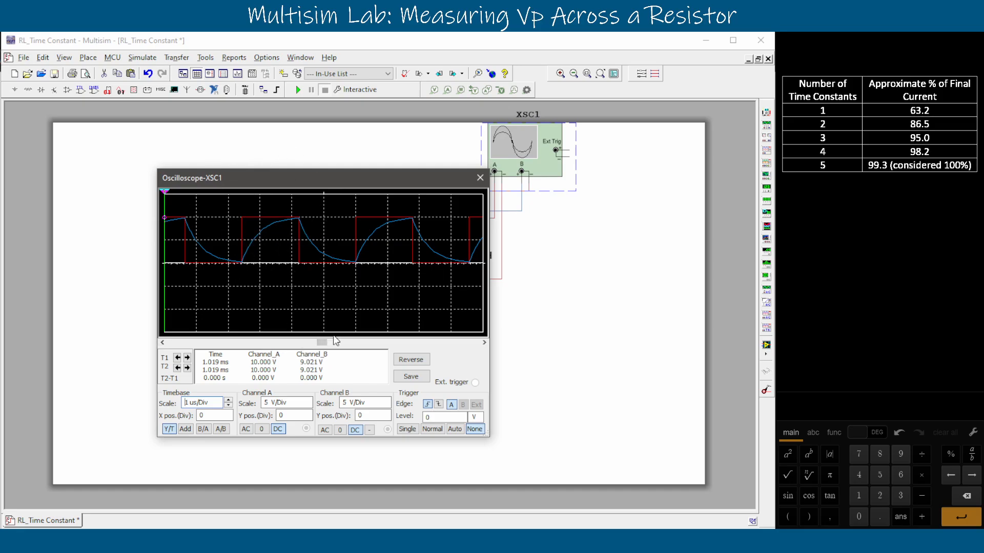
{"action": "left_click_drag", "start_coordinate": [308, 178], "coordinate": [329, 256]}
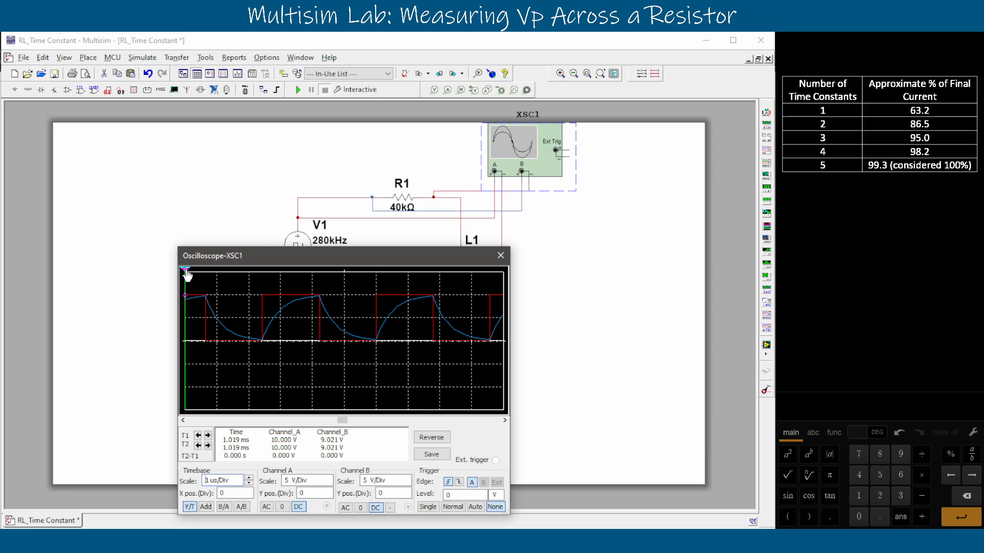
Place both oscilloscope cursors on the first falling curve, at about 1.020 ms and 1.021 ms, and select Channel B as their trace
{"action": "mouse_move", "coordinate": [187, 276]}
{"action": "left_mouse_down"}
{"action": "mouse_move", "coordinate": [257, 295]}
{"action": "mouse_move", "coordinate": [255, 277]}
{"action": "mouse_move", "coordinate": [222, 282]}
{"action": "mouse_move", "coordinate": [245, 295]}
{"action": "mouse_move", "coordinate": [226, 307]}
{"action": "left_mouse_up"}
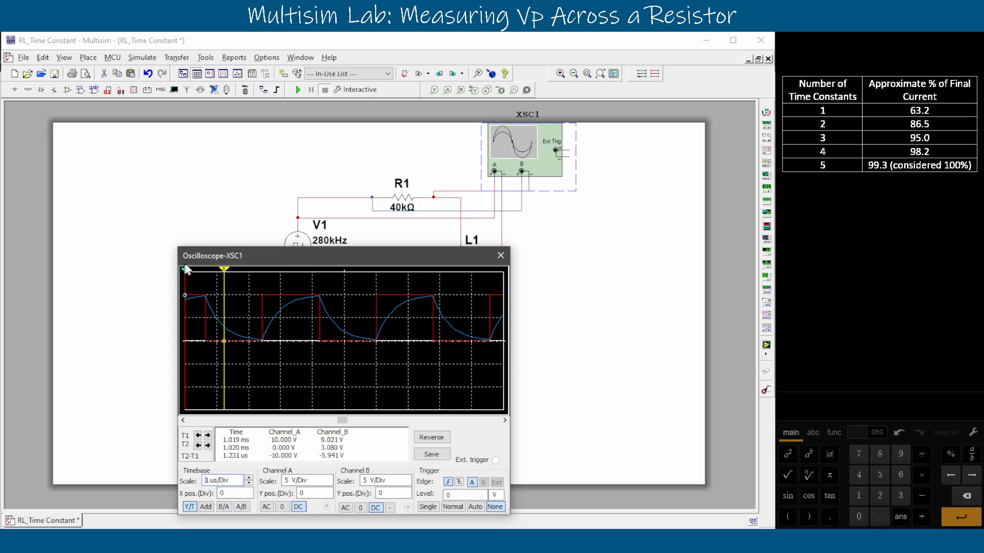
{"action": "left_click_drag", "start_coordinate": [185, 273], "coordinate": [242, 290]}
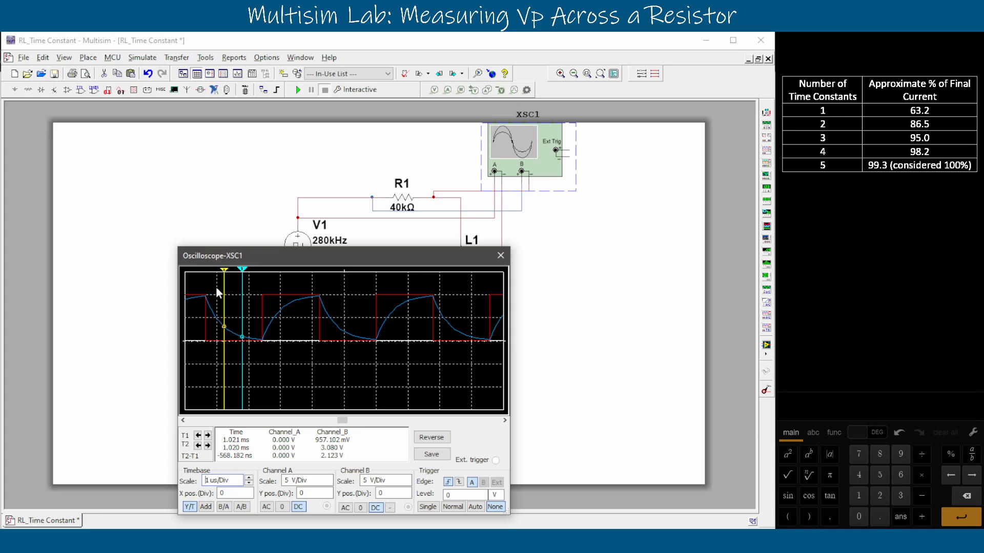
{"action": "right_click", "coordinate": [306, 319]}
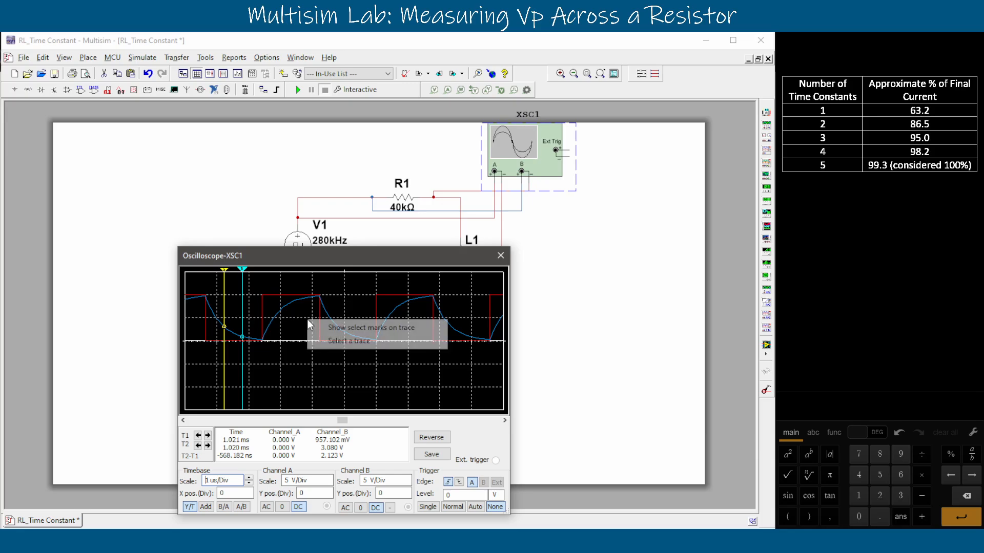
{"action": "left_click", "coordinate": [326, 342]}
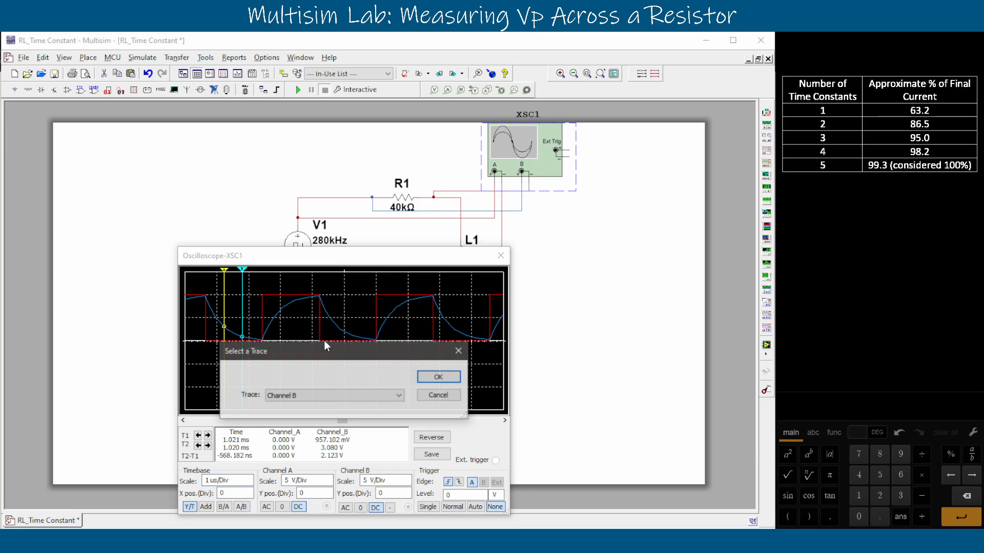
{"action": "left_click", "coordinate": [398, 396]}
{"action": "left_click", "coordinate": [312, 415]}
{"action": "left_click", "coordinate": [444, 377]}
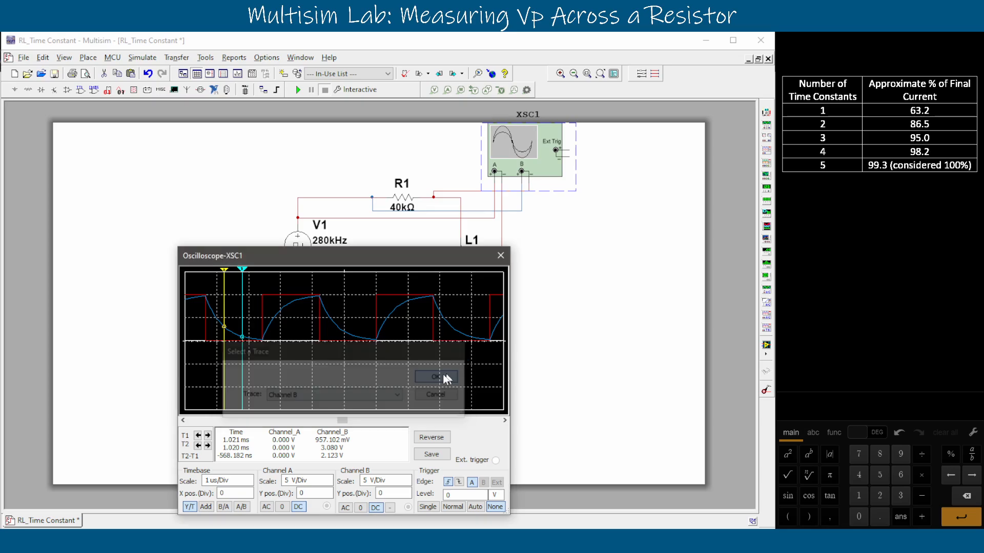
Move cursor 1 forward to the next Channel B maximum and cursor 2 back to the preceding Channel B maximum
{"action": "right_click", "coordinate": [242, 270]}
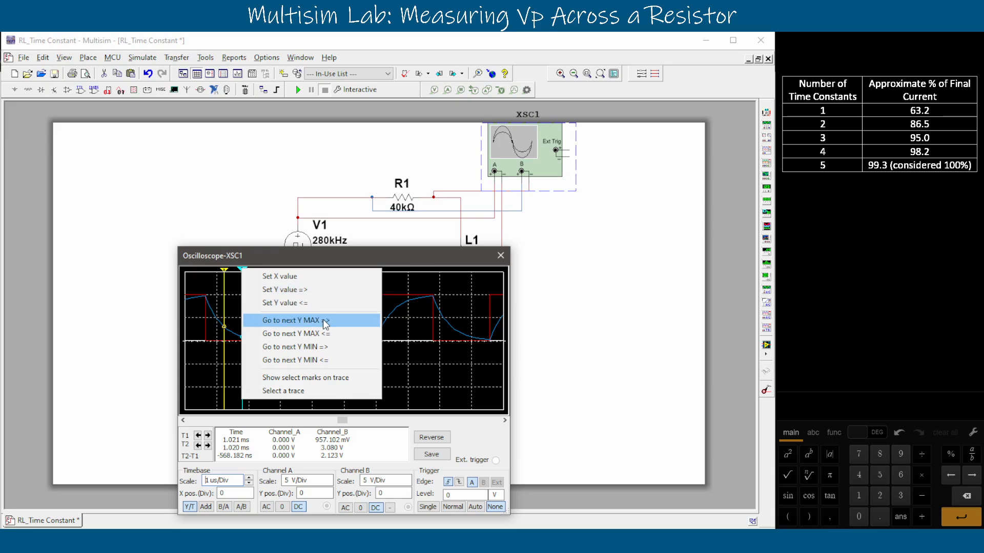
{"action": "left_click", "coordinate": [343, 322]}
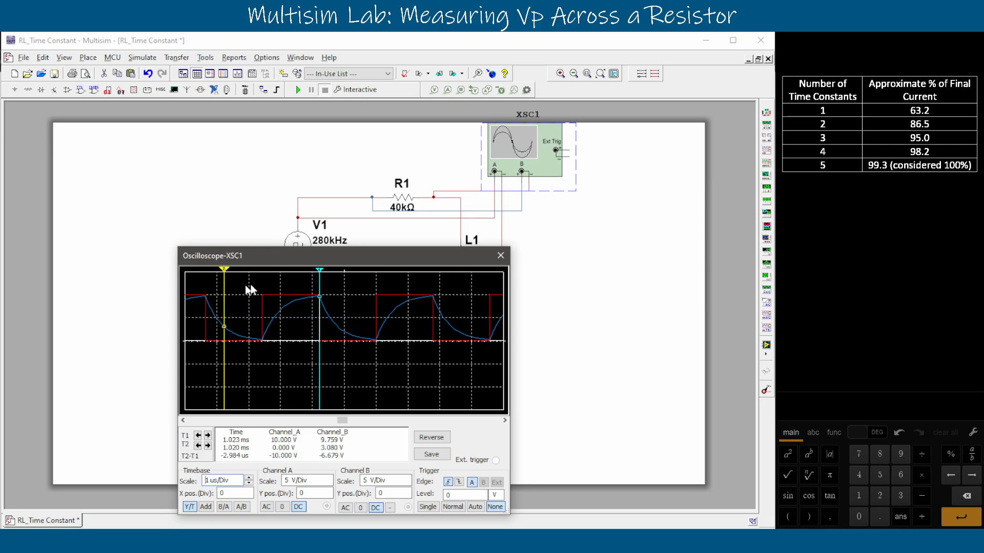
{"action": "right_click", "coordinate": [226, 278]}
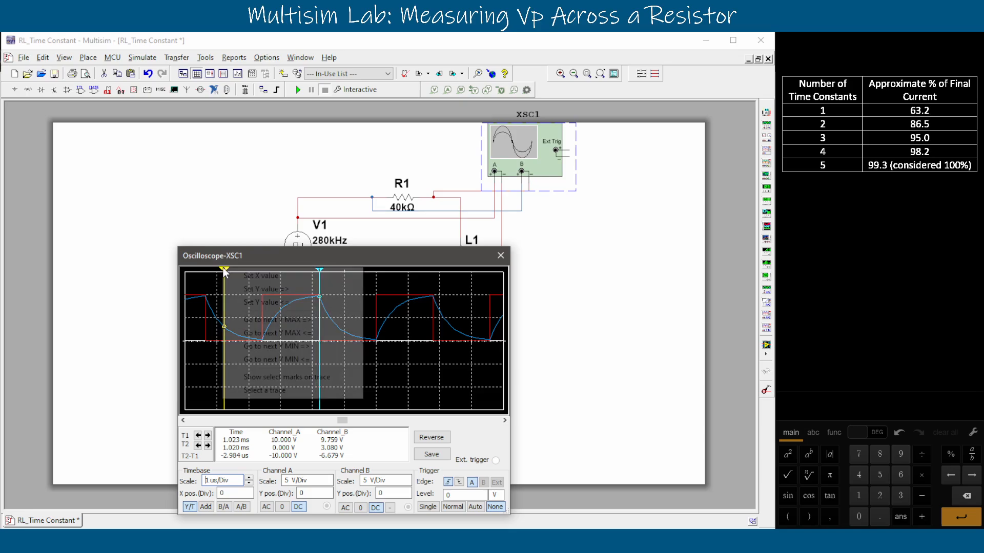
{"action": "left_click", "coordinate": [291, 333]}
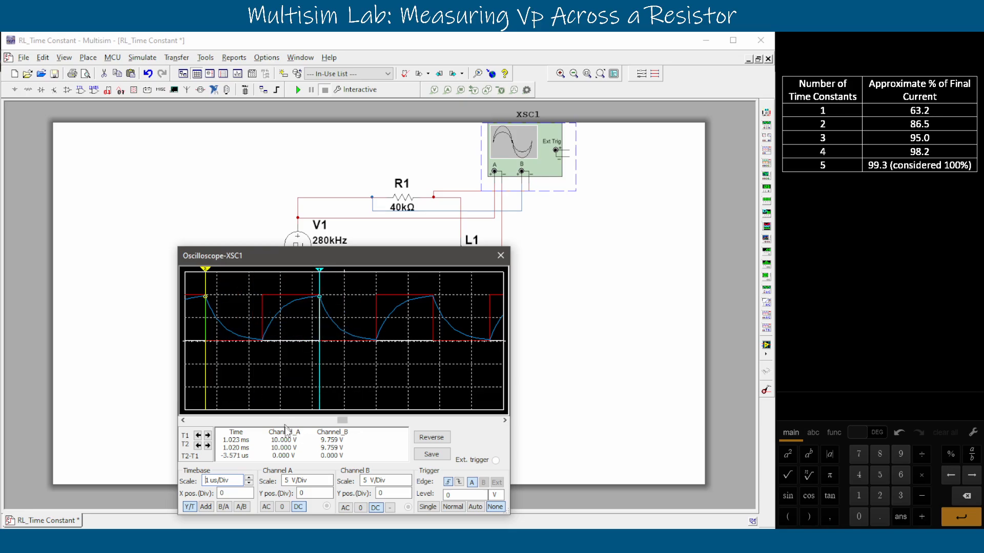